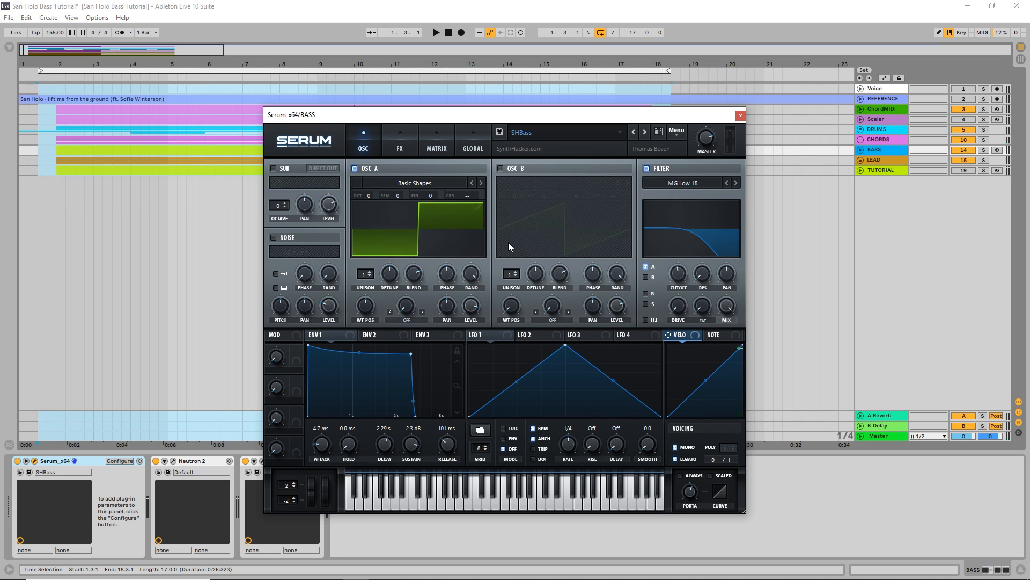
# Play the arrangement to hear the finished bass sound in context
pyautogui.press('space')
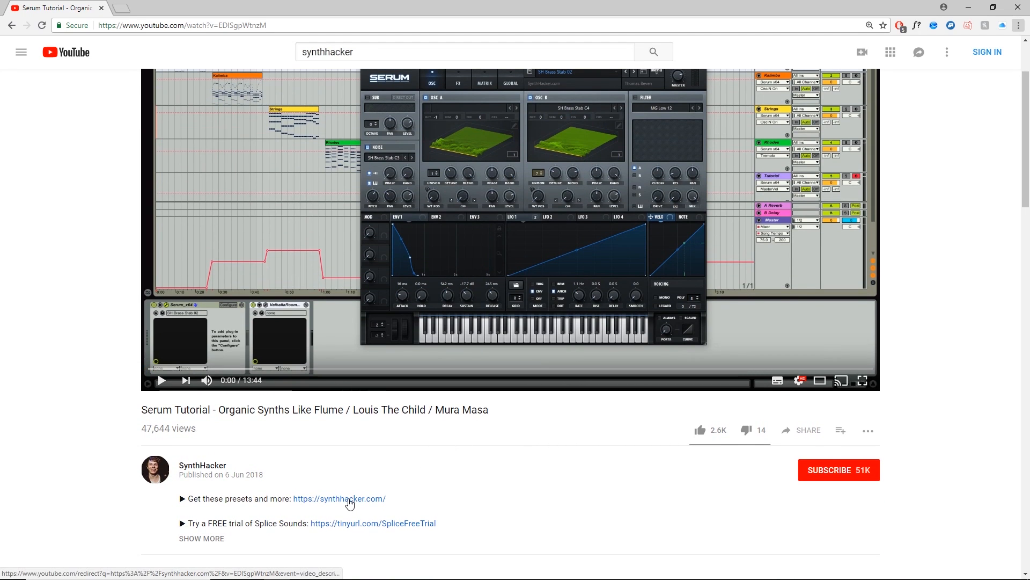
# In the web browser, open synthhacker.com from the video description and look through the SynthHacker All-In-One Bundle product page
pyautogui.click(349, 499)
pyautogui.scroll(-5, 802, 449)
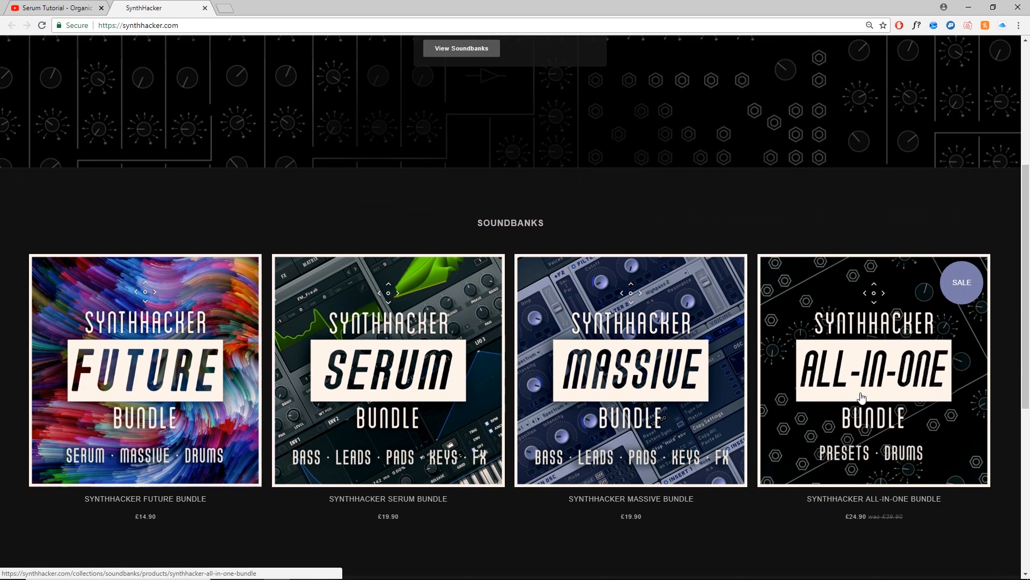
pyautogui.click(861, 397)
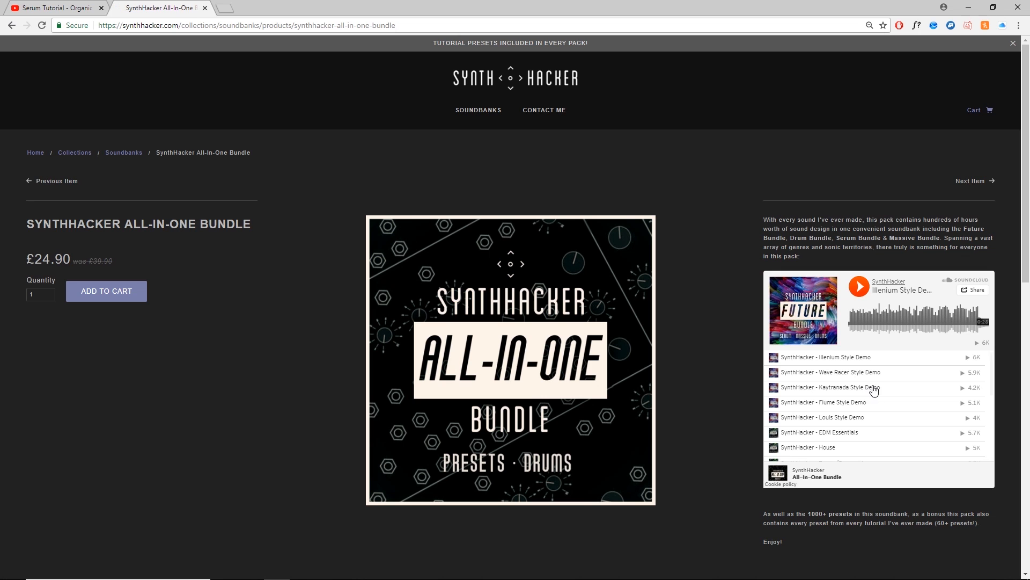
pyautogui.scroll(-4, 912, 390)
pyautogui.scroll(4, 915, 390)
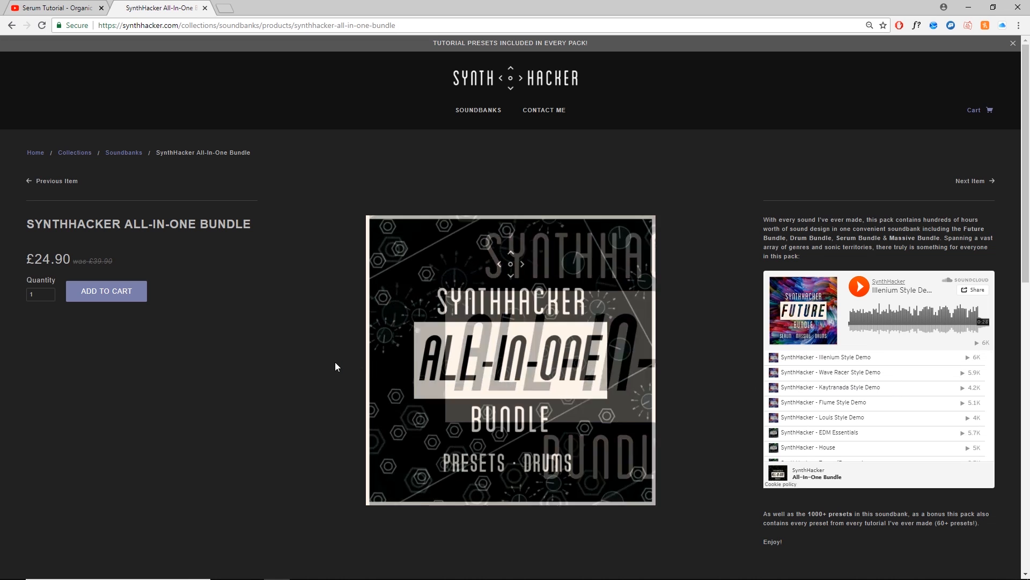
# Add the SynthHacker All-In-One Bundle to the cart and proceed to checkout
pyautogui.click(93, 298)
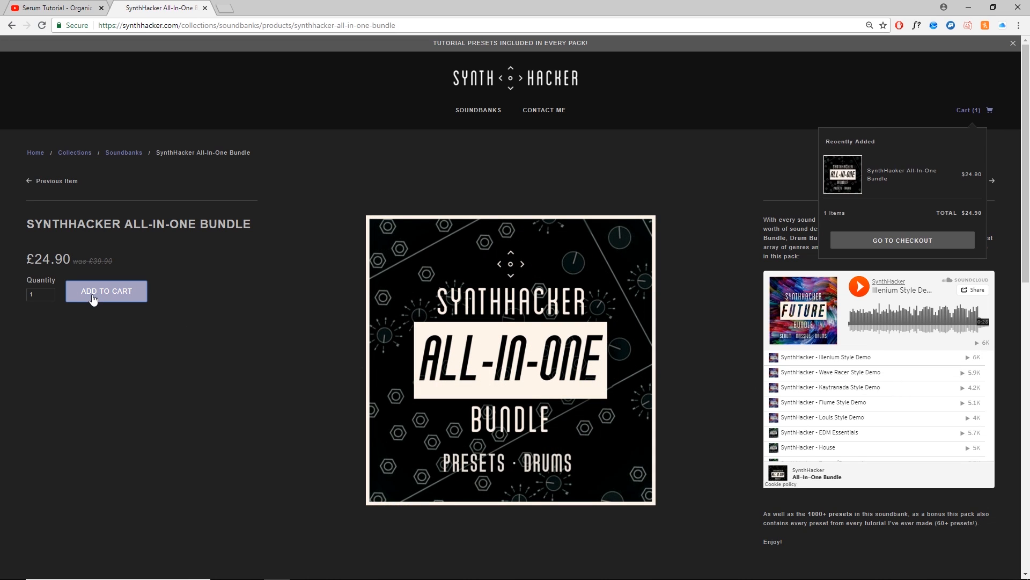
pyautogui.click(891, 240)
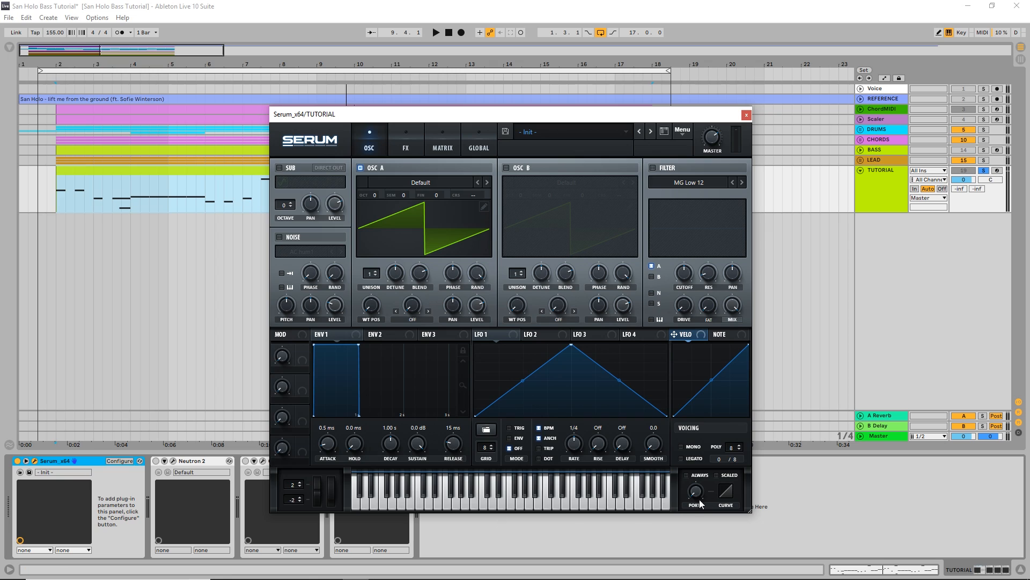
# In Serum on the TUTORIAL track, enable mono and legato voicing and set oscillator A to the square wave of Basic Shapes
pyautogui.click(681, 446)
pyautogui.click(681, 458)
pyautogui.click(421, 182)
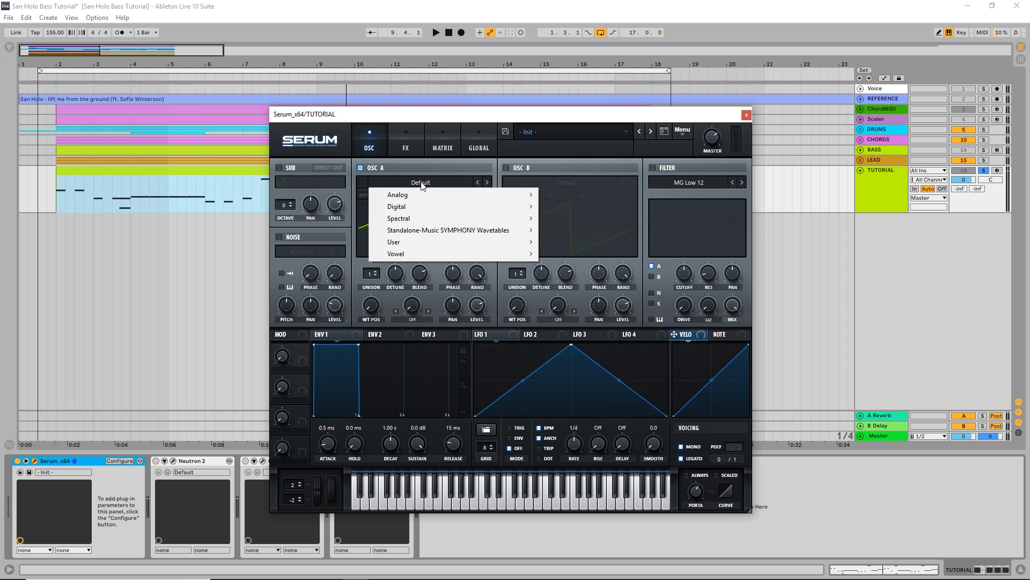
pyautogui.moveTo(424, 195)
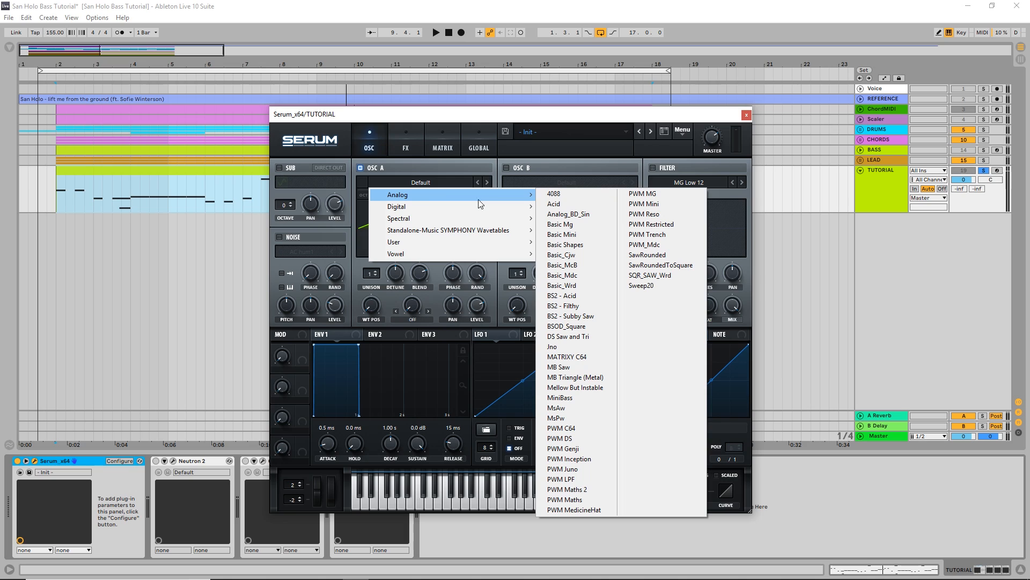
pyautogui.click(567, 245)
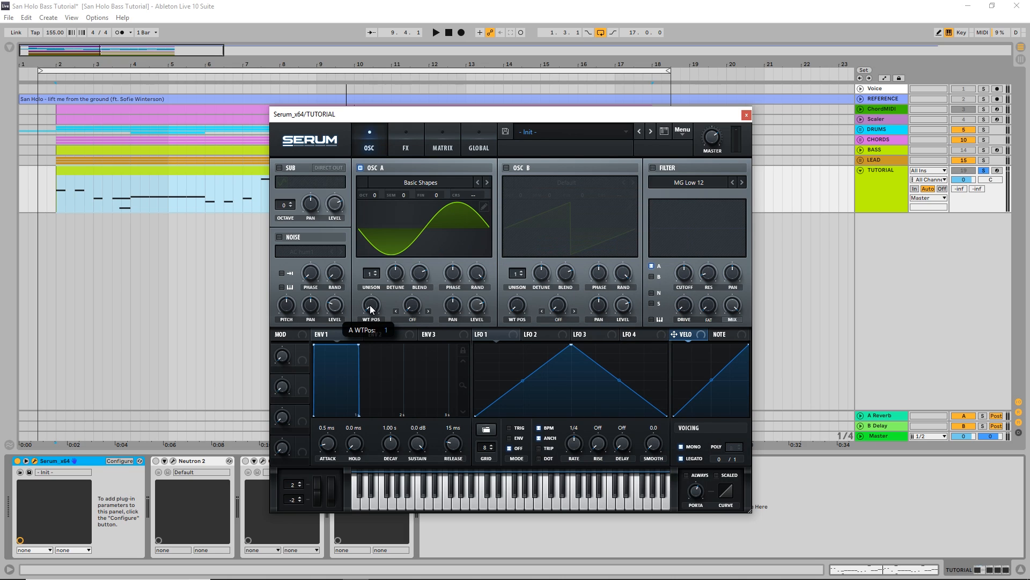
pyautogui.moveTo(369, 304); pyautogui.dragTo(375, 246)
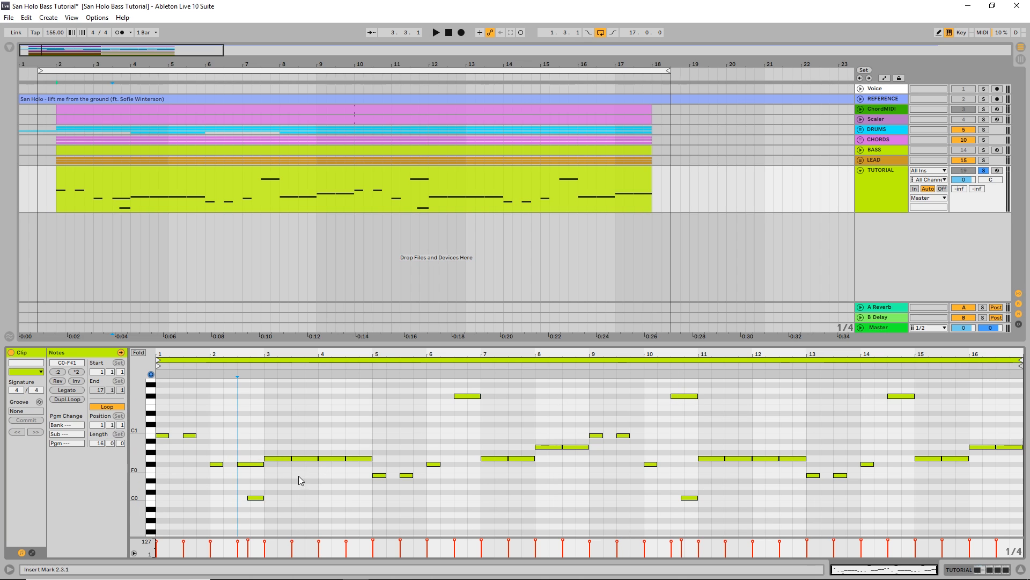
pyautogui.press('space')
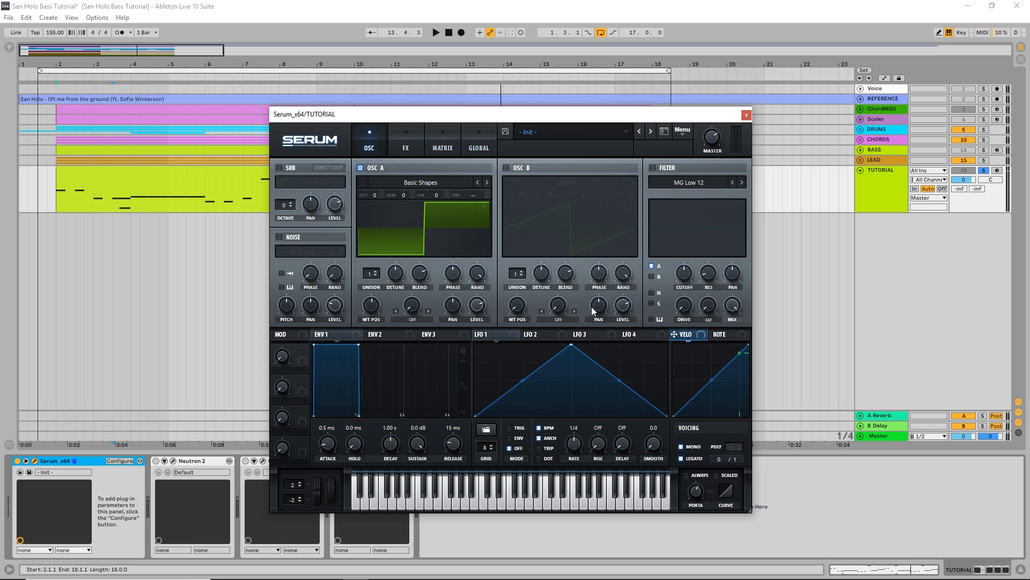
# Enable the filter, choose the MG Low 18 type, lower the cutoff slightly, and play the bass line to check it
pyautogui.click(652, 168)
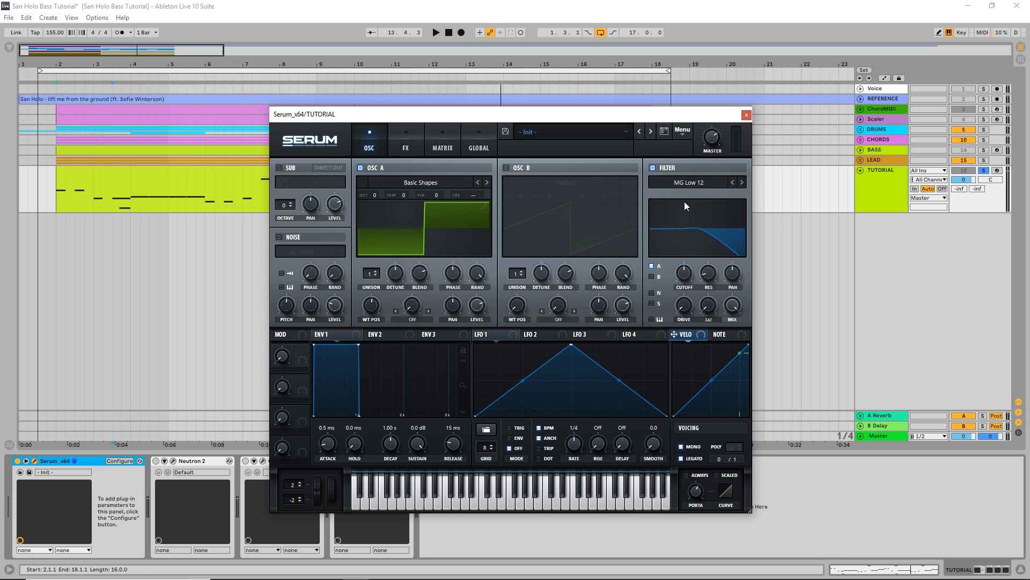
pyautogui.click(743, 182)
pyautogui.moveTo(685, 278)
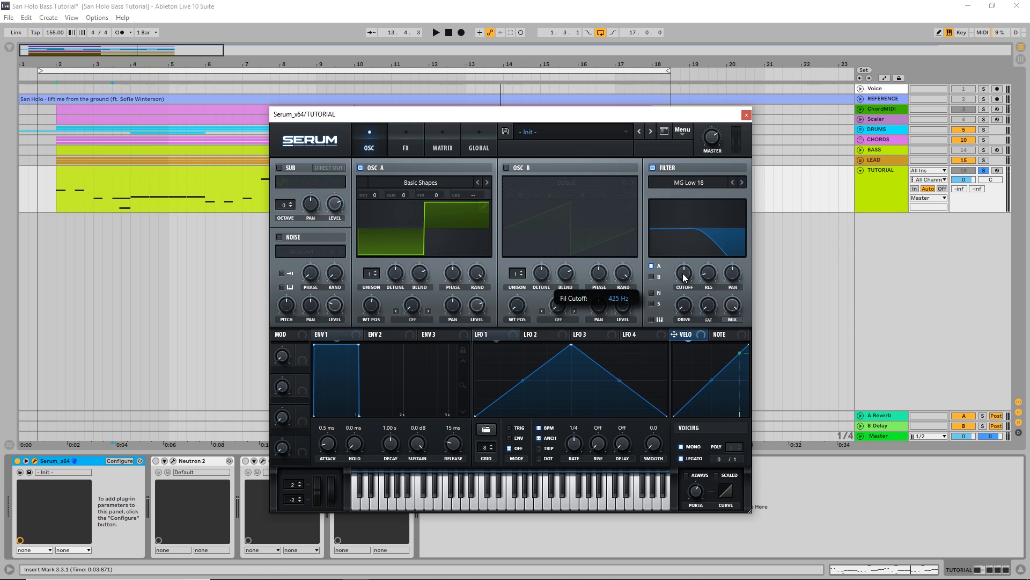
pyautogui.moveTo(685, 276); pyautogui.dragTo(685, 280)
pyautogui.press('space')
pyautogui.moveTo(713, 130)
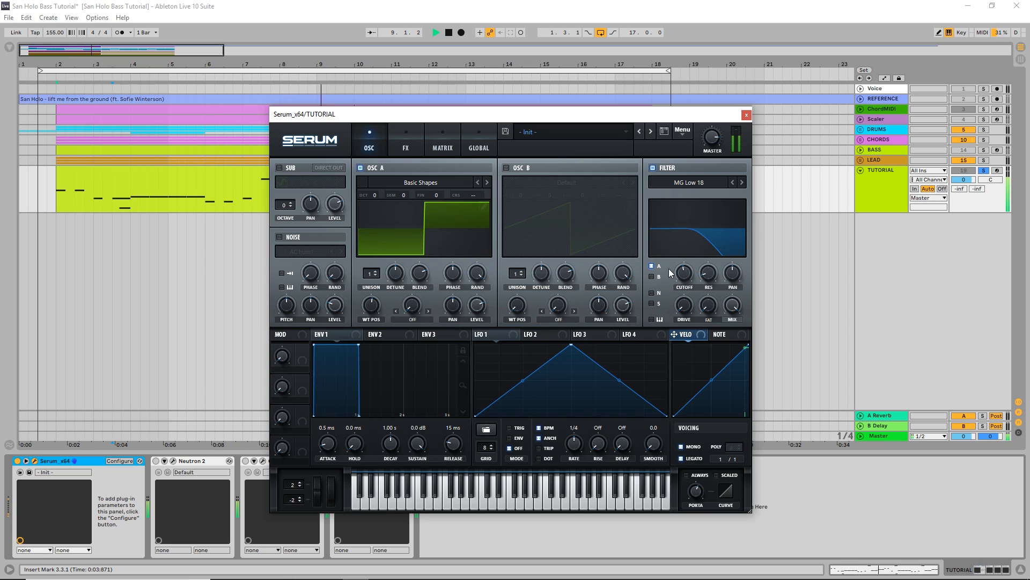
pyautogui.press('space')
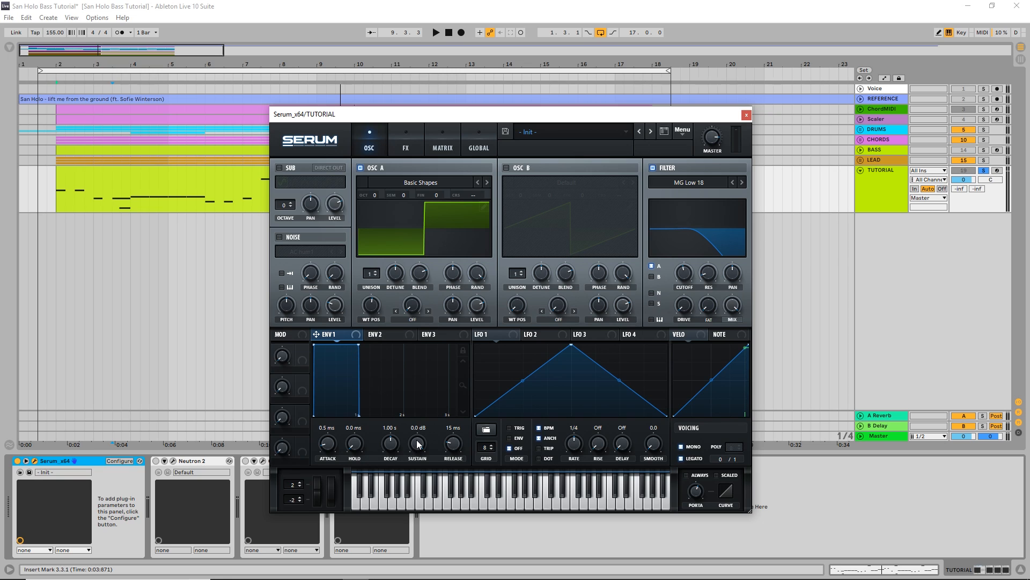
# Shape envelope 1 with a 4.7 ms attack, 2.16 s decay, -1.8 dB sustain and 115 ms release, and audition it
pyautogui.moveTo(418, 443); pyautogui.dragTo(393, 441)
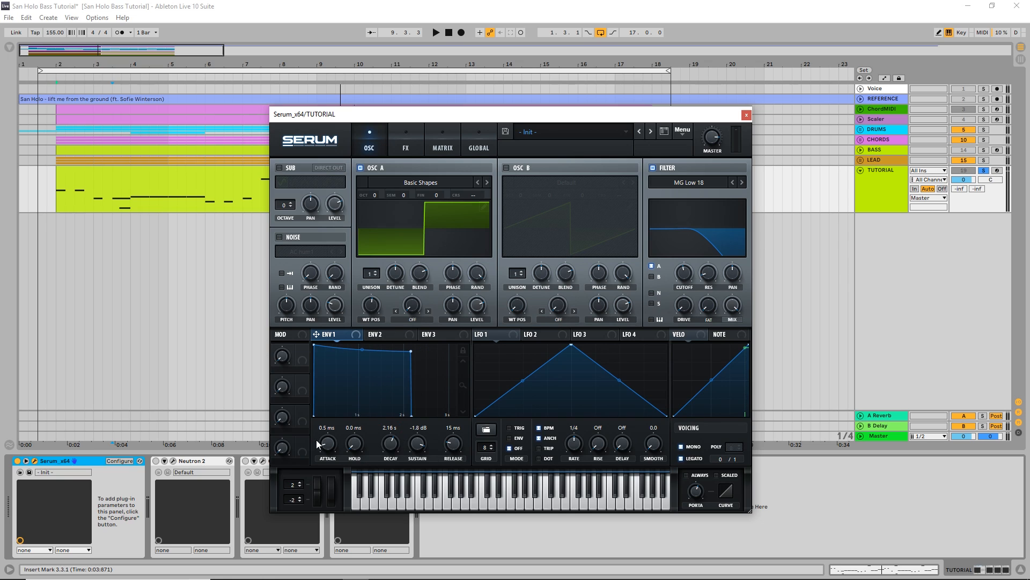
pyautogui.moveTo(328, 445); pyautogui.dragTo(329, 442)
pyautogui.moveTo(457, 450); pyautogui.dragTo(456, 439)
pyautogui.press('space')
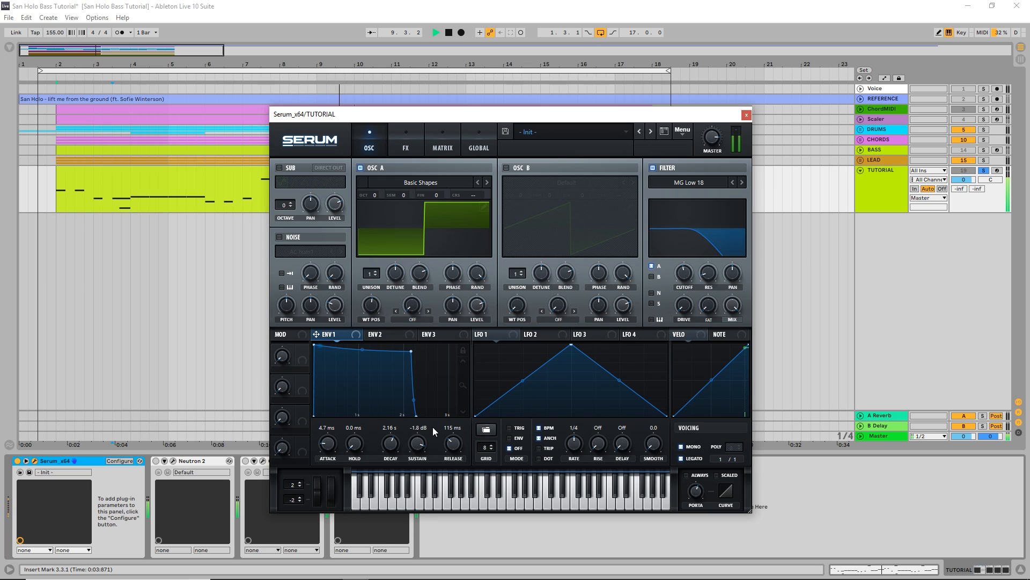
pyautogui.press('space')
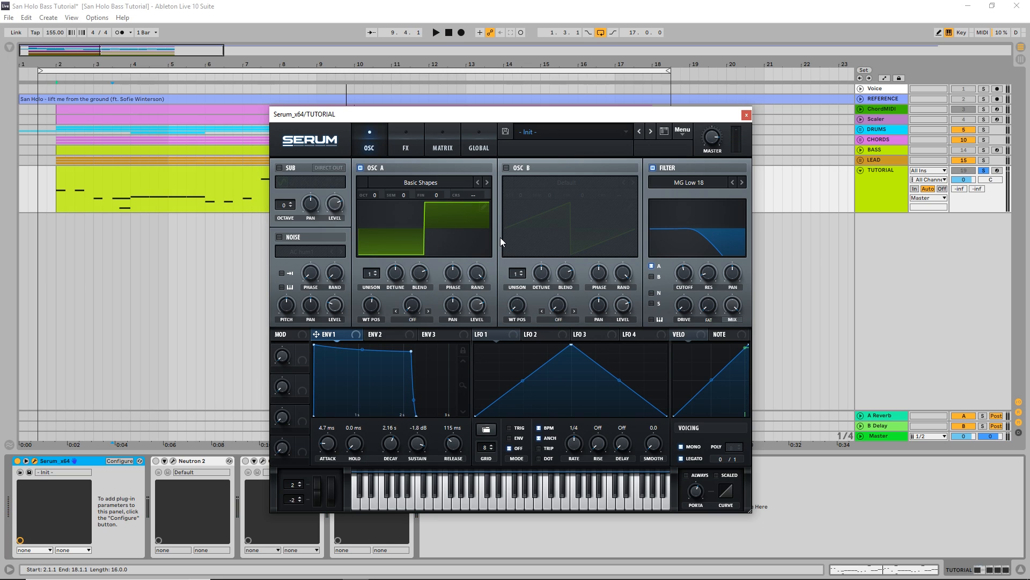
# Enable the Tube distortion effect, raise its drive, adjust the synth's master level, and audition the bass
pyautogui.click(406, 140)
pyautogui.click(283, 186)
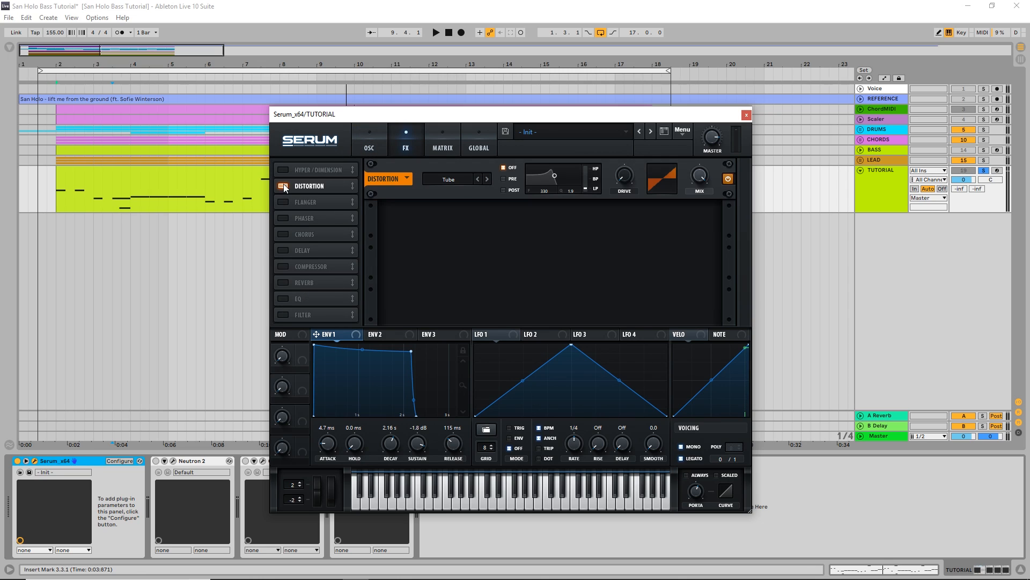
pyautogui.moveTo(627, 182); pyautogui.dragTo(629, 132)
pyautogui.moveTo(633, 92); pyautogui.dragTo(638, 88)
pyautogui.moveTo(708, 137); pyautogui.dragTo(713, 137)
pyautogui.press('space')
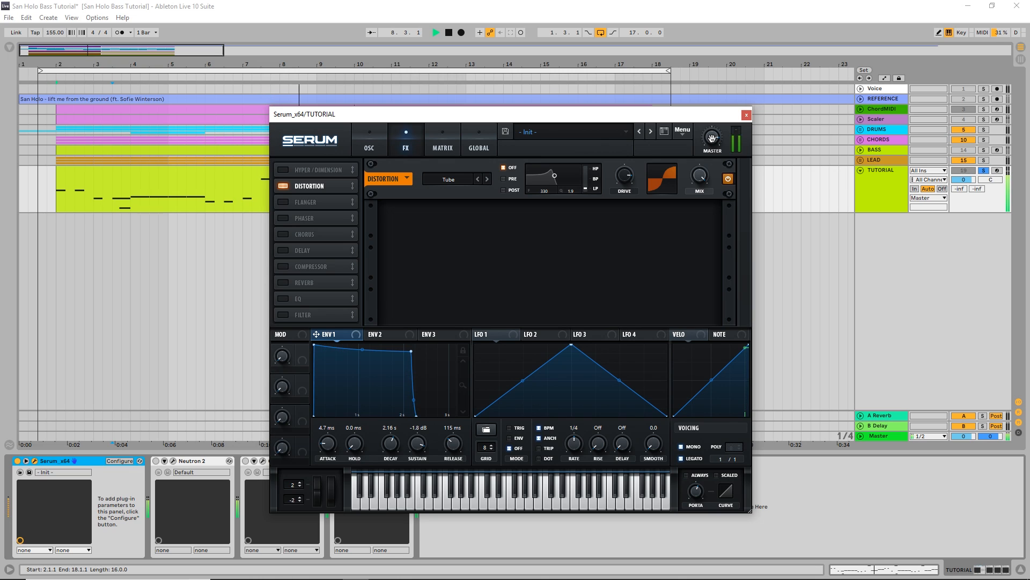
pyautogui.press('space')
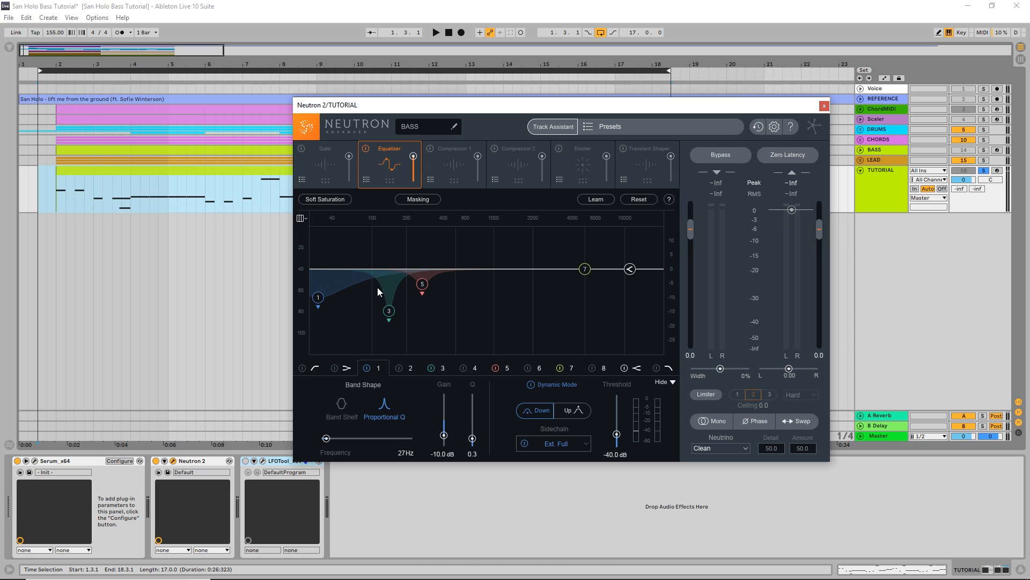
# Play the TUTORIAL bass to hear the effect of the Neutron 2 equalizer and the LFOTool volume shape
pyautogui.press('space')
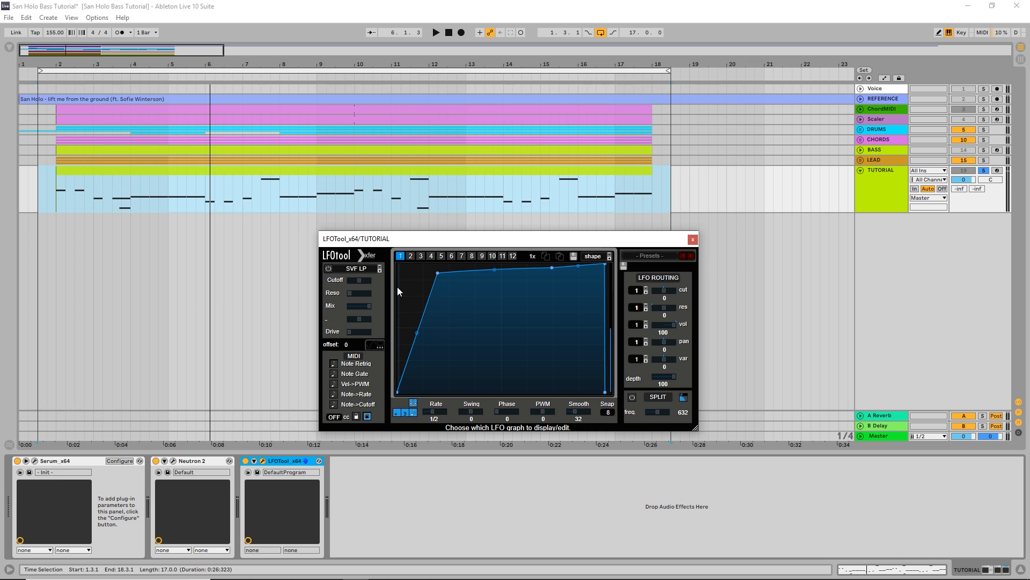
pyautogui.press('space')
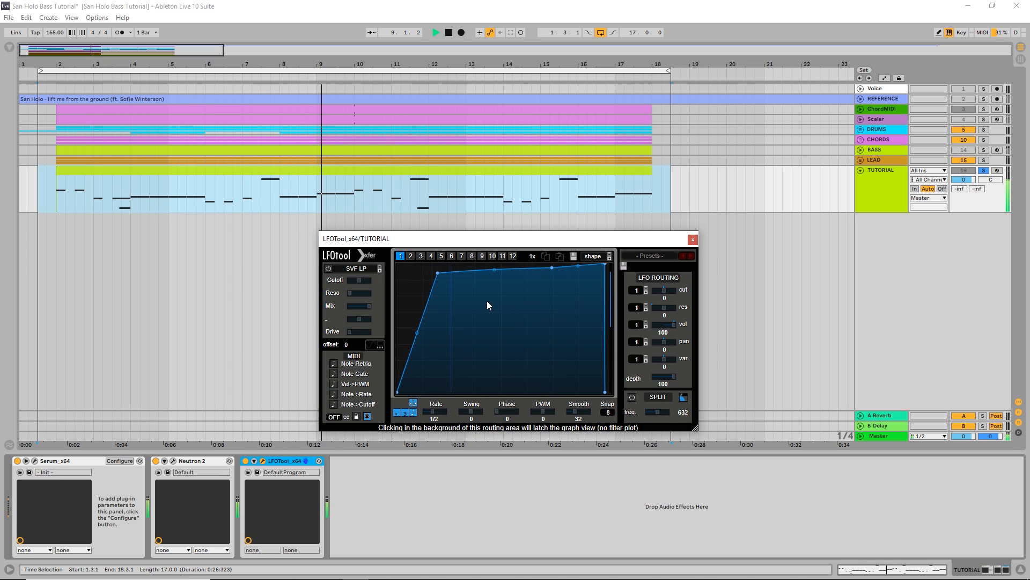
pyautogui.press('space')
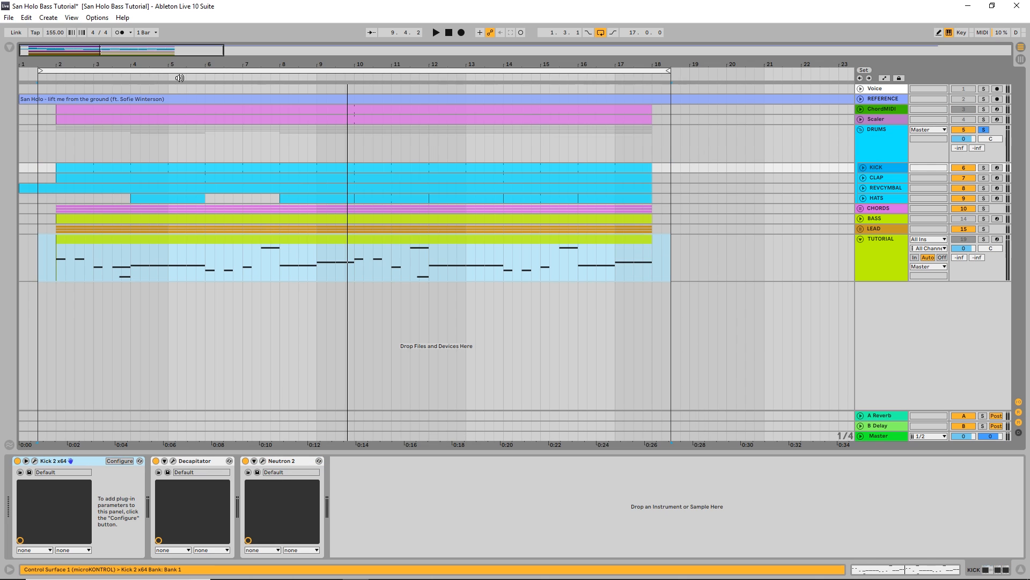
# Play the soloed DRUMS group from near the start of the arrangement
pyautogui.click(51, 76)
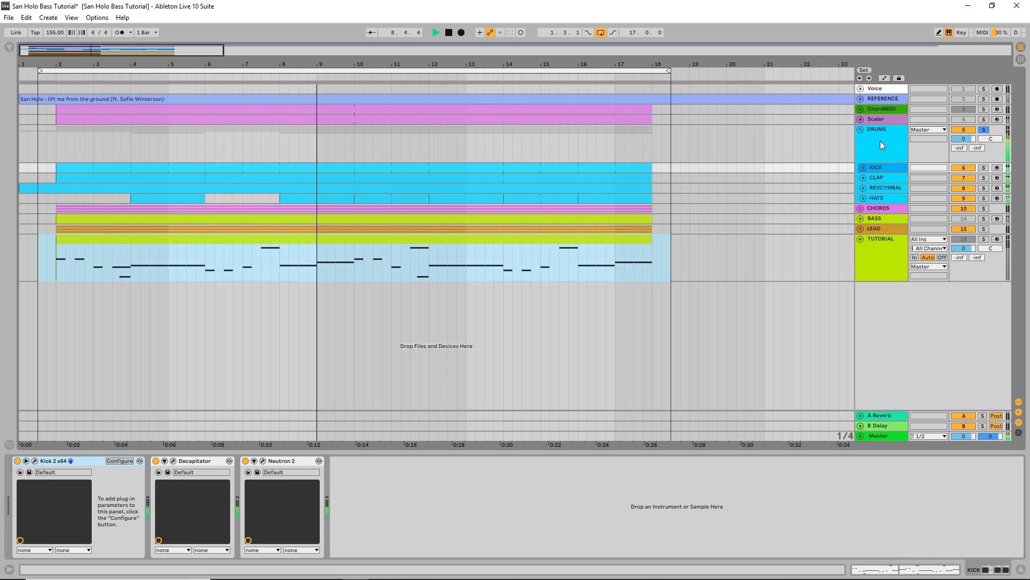
pyautogui.press('space')
# Open the Kick 2 instrument on the KICK track and examine its pitch and amp envelopes
pyautogui.click(34, 461)
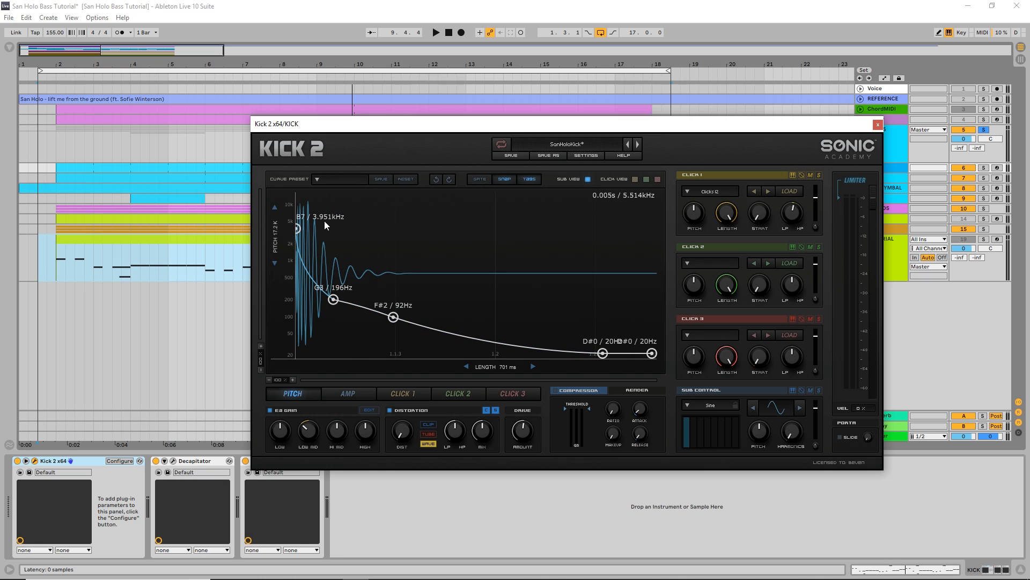
pyautogui.click(373, 395)
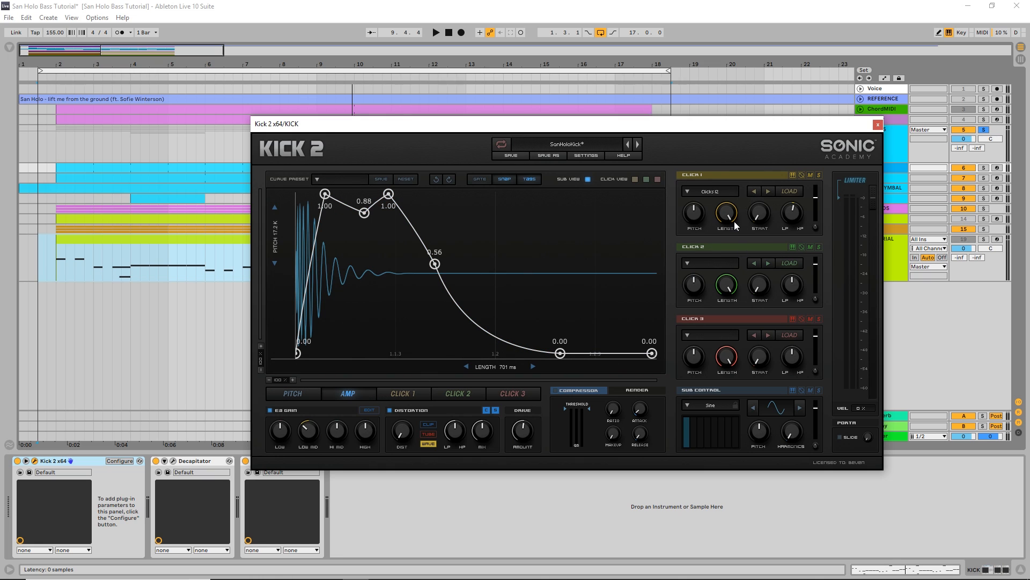
pyautogui.click(293, 393)
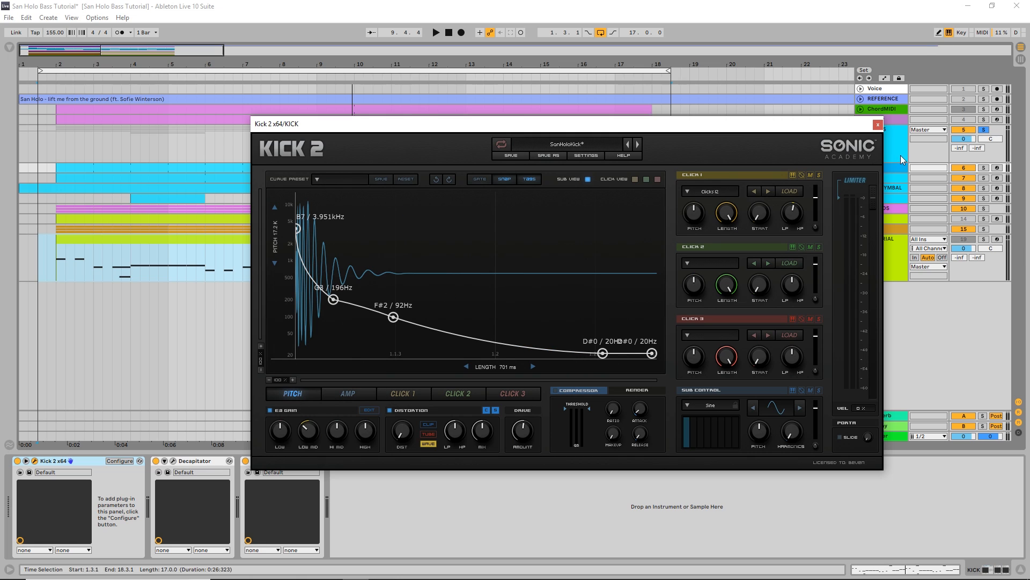
# Solo the KICK track, listen to it, and compare the sound with its amp and pitch curves
pyautogui.click(984, 168)
pyautogui.press('space')
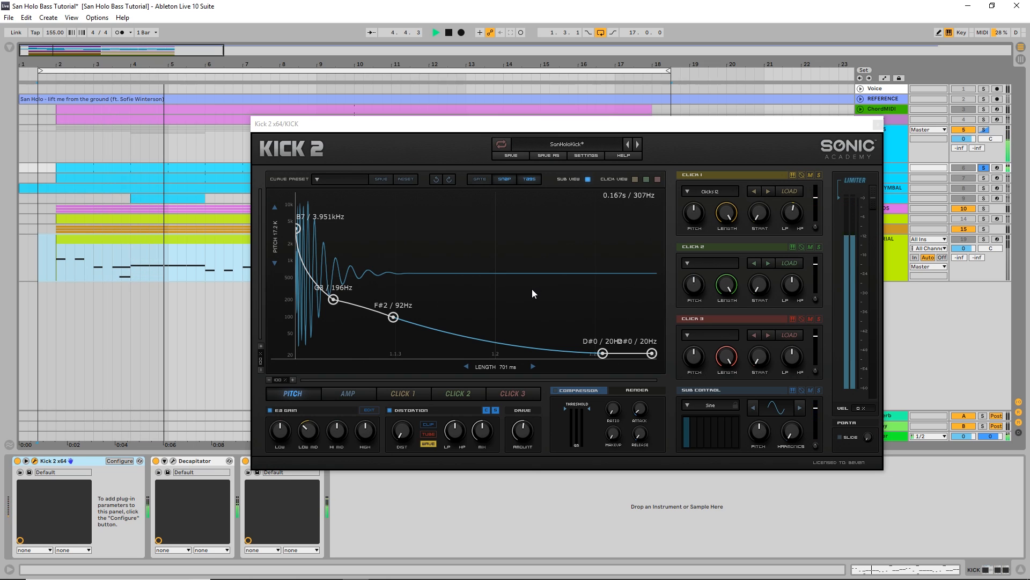
pyautogui.press('space')
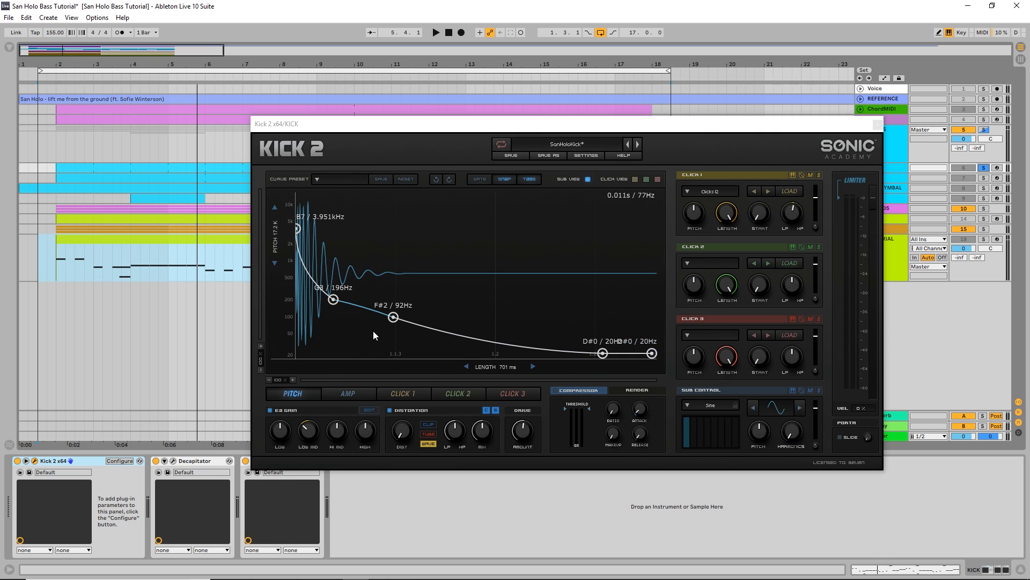
pyautogui.click(350, 394)
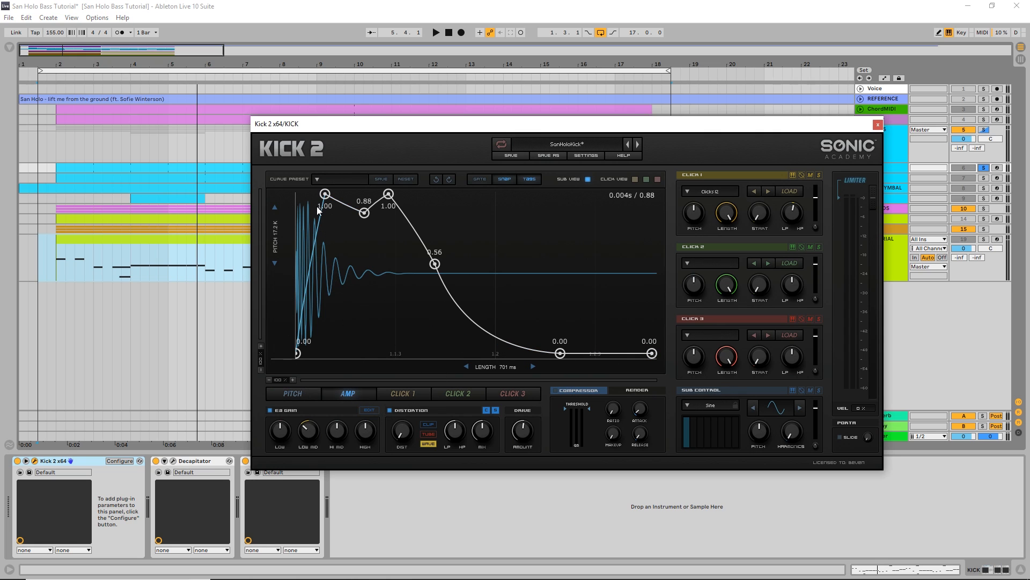
pyautogui.click(294, 394)
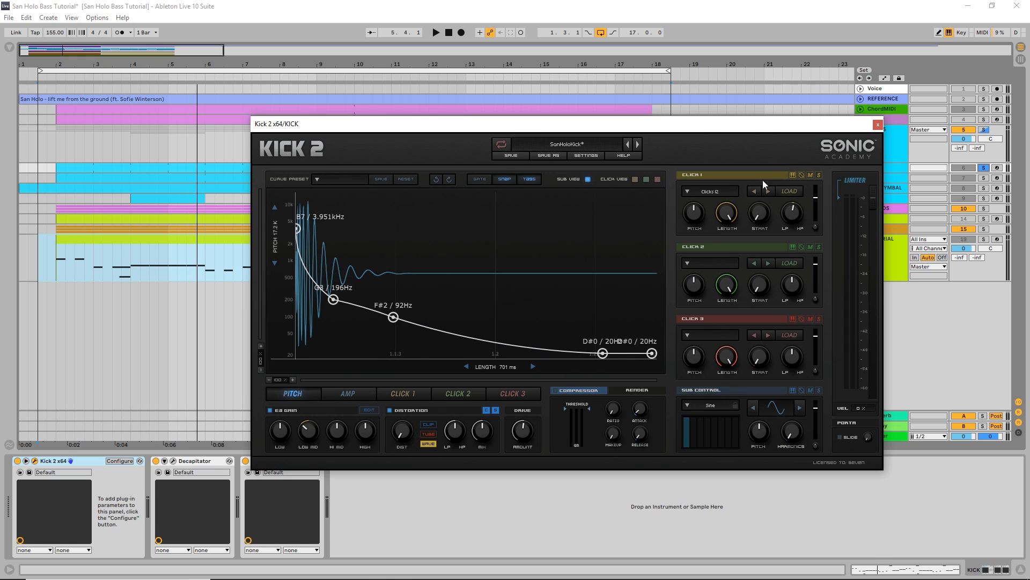
# Audition Kick 2's Click 1 layer in solo and restore the full kick sound
pyautogui.click(819, 175)
pyautogui.press('space')
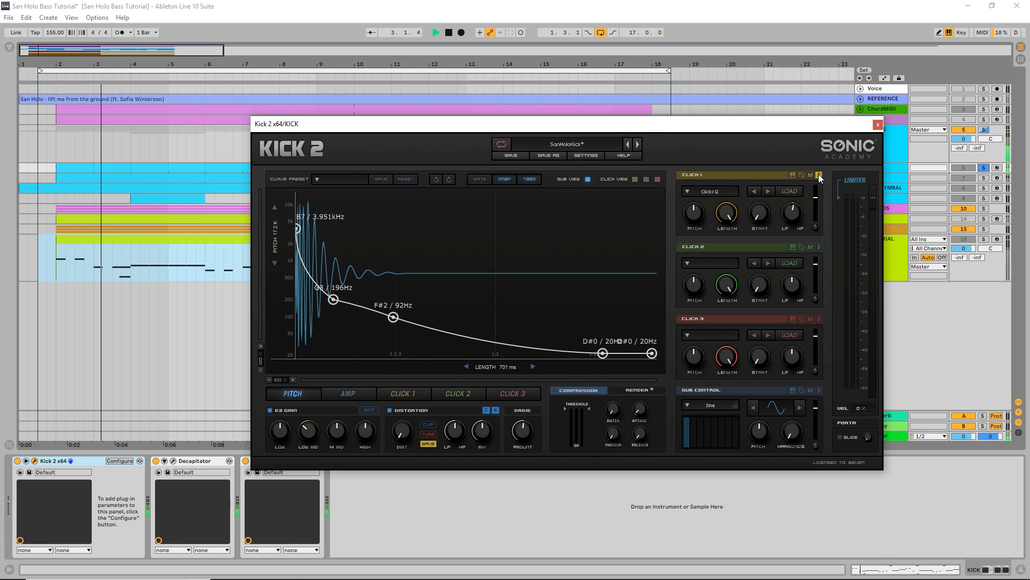
pyautogui.press('space')
pyautogui.click(819, 175)
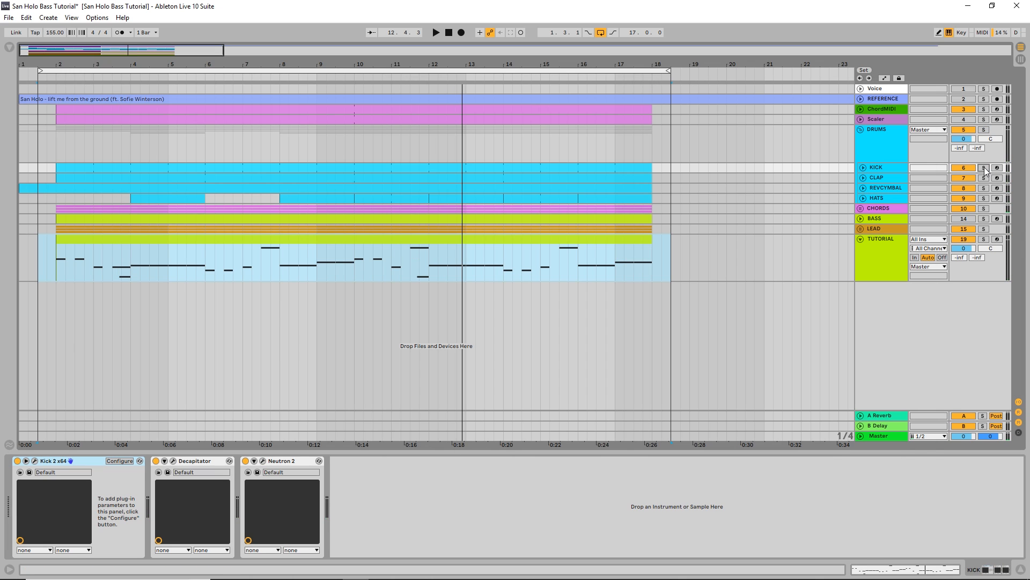
# Solo the KICK track together with the TUTORIAL bass and listen to how they fit
pyautogui.click(985, 168)
pyautogui.press('space')
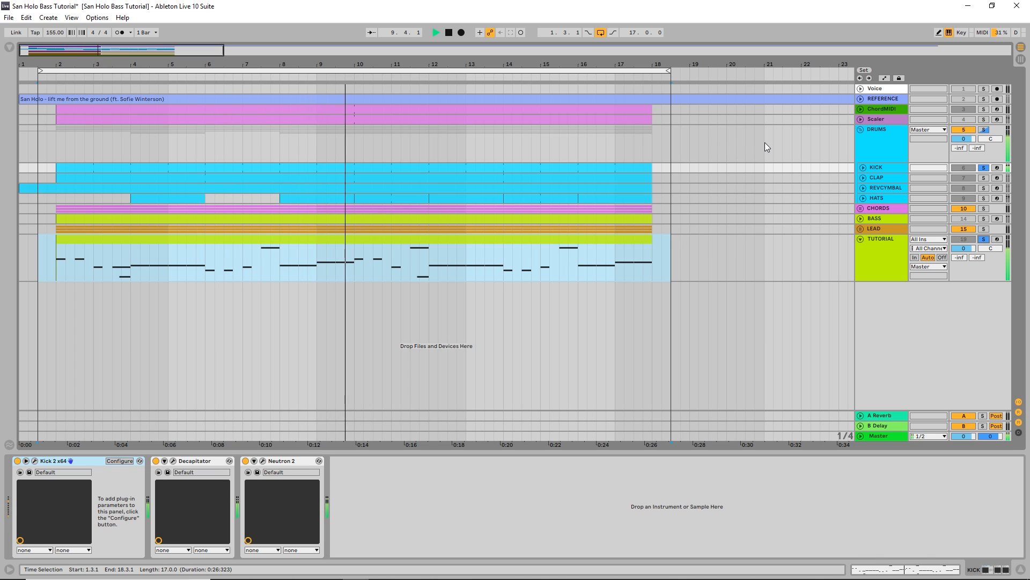
pyautogui.press('space')
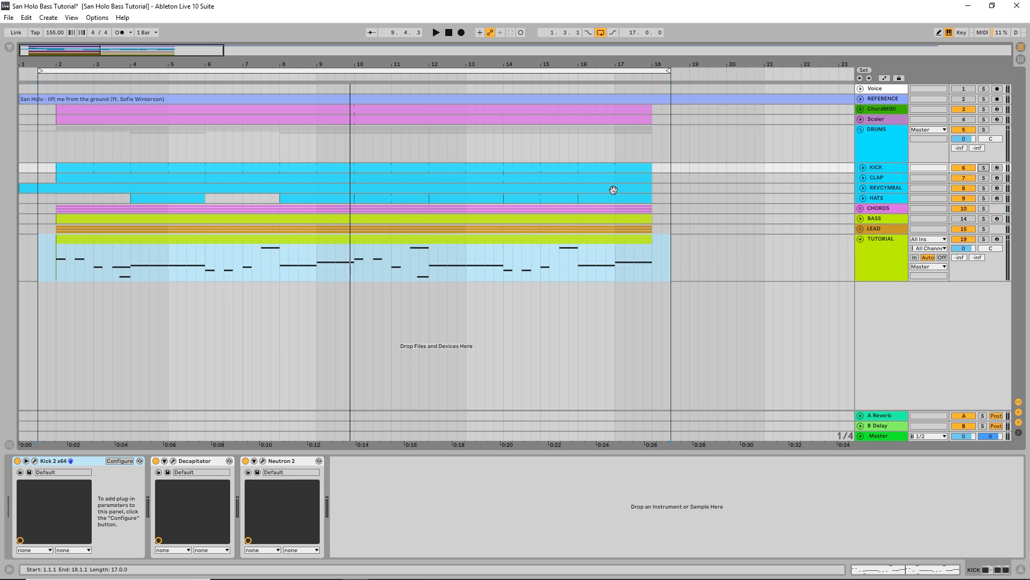
# Play the full arrangement without any soloed tracks to hear the bass in the mix
pyautogui.press('space')
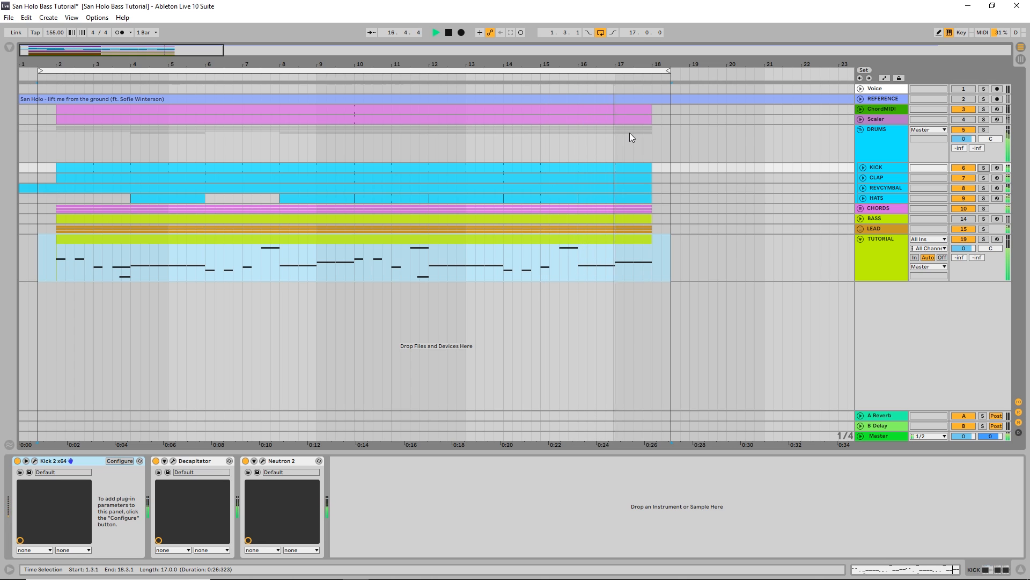
pyautogui.press('space')
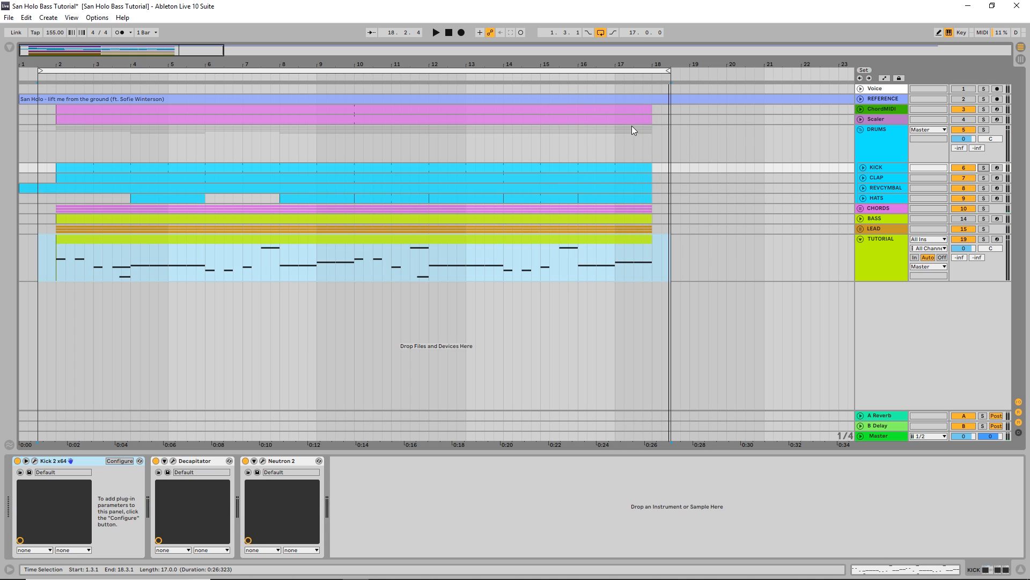